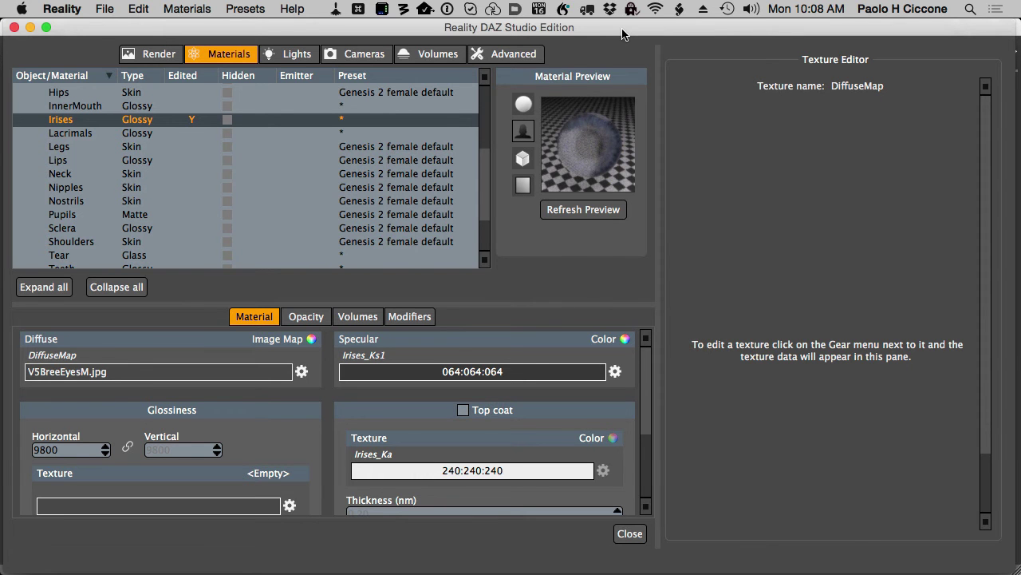
pyautogui.press('super+Tab')
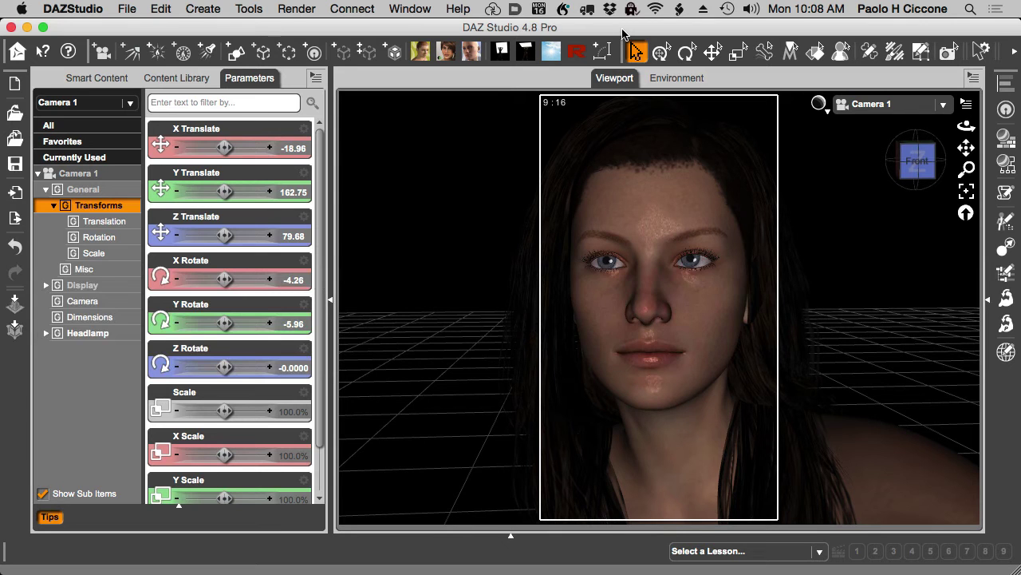
pyautogui.press('super+Tab')
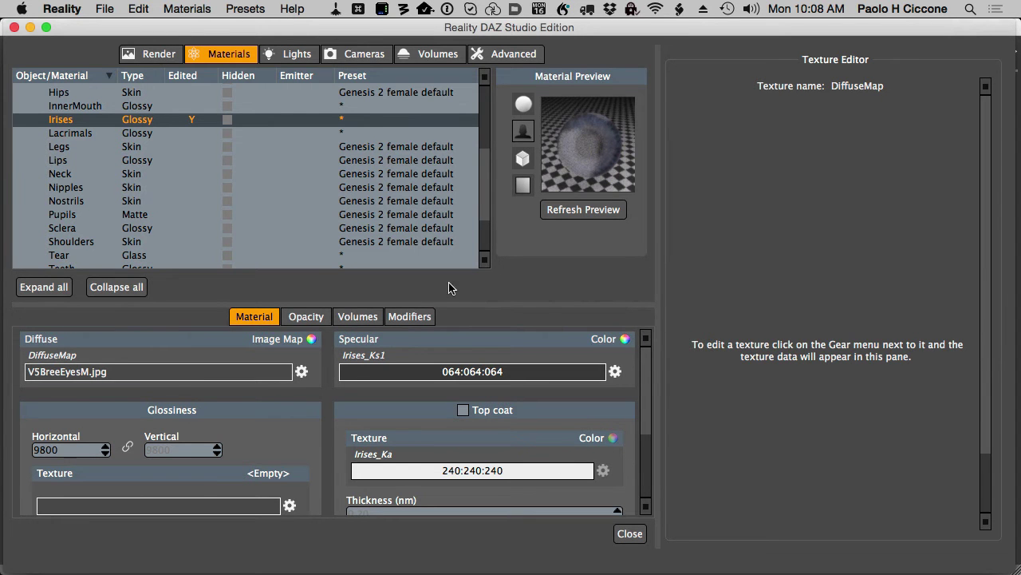
pyautogui.press('super+Tab')
pyautogui.click(147, 311)
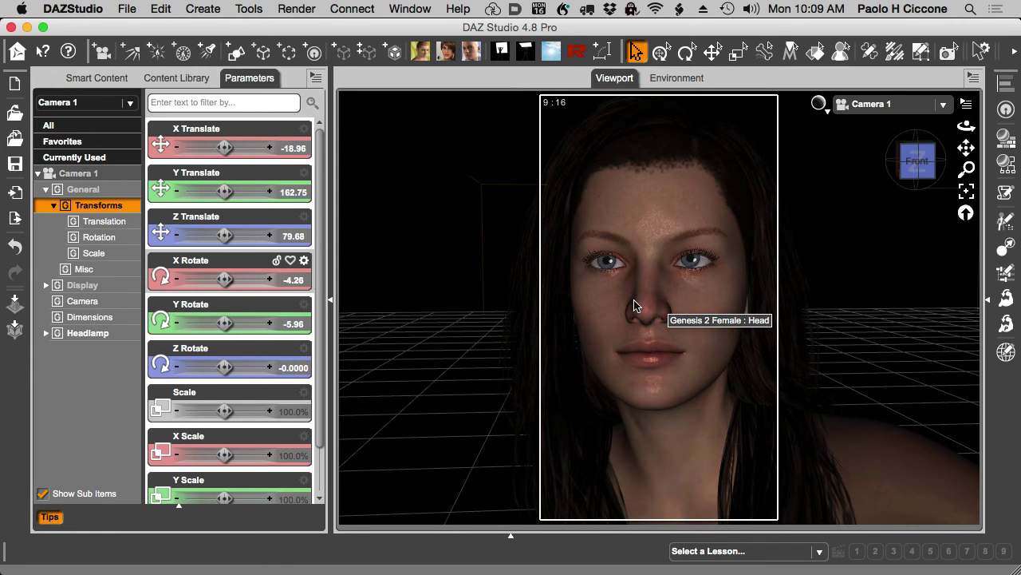
pyautogui.press('super+Tab')
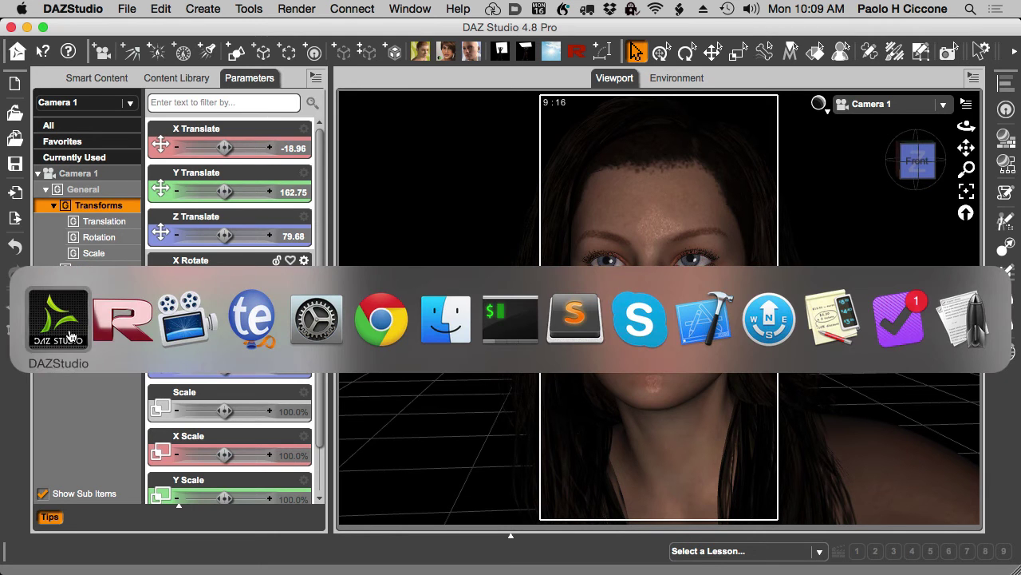
# Show the Irises Modifiers in Reality, scrolled down to the unchecked Light emission section.
pyautogui.click(118, 330)
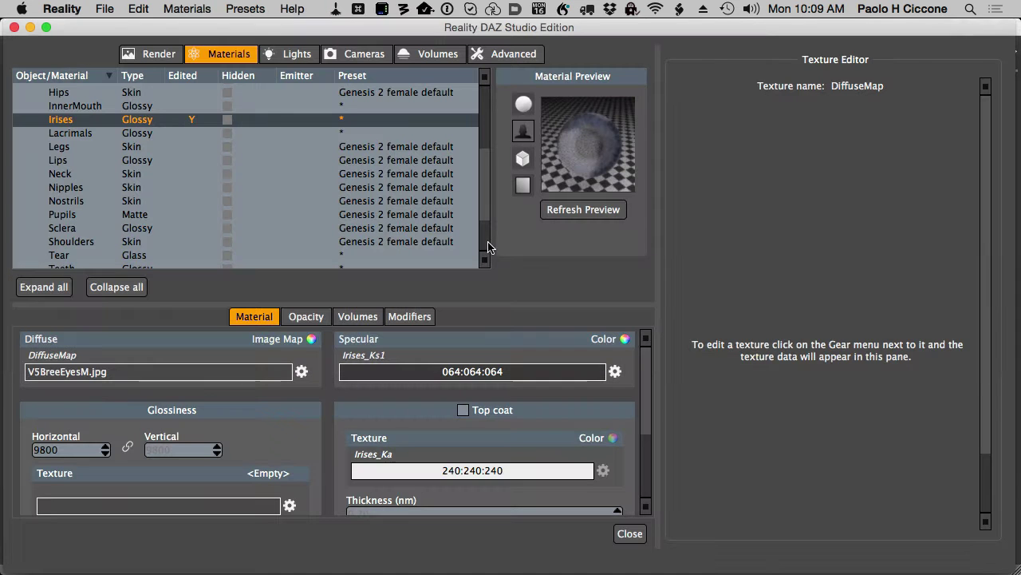
pyautogui.click(88, 134)
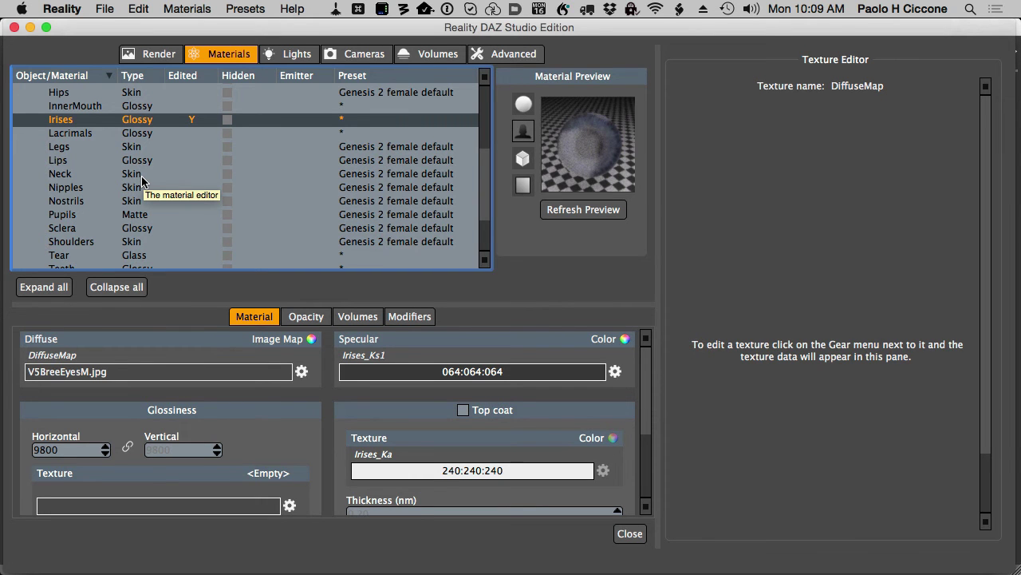
pyautogui.click(414, 318)
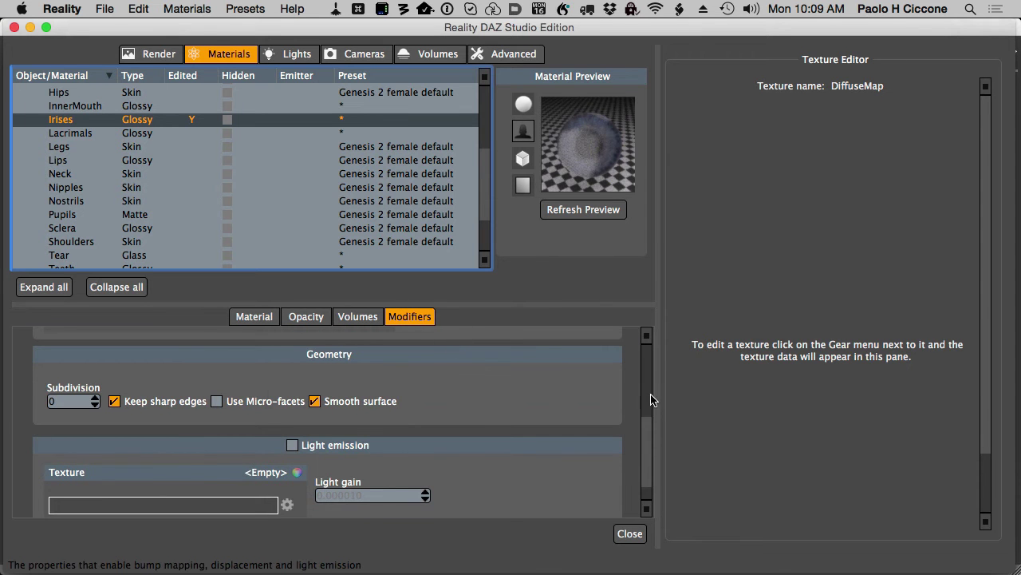
pyautogui.moveTo(649, 434)
pyautogui.mouseDown()
pyautogui.moveTo(650, 345)
pyautogui.moveTo(646, 392)
pyautogui.moveTo(648, 363)
pyautogui.mouseUp()
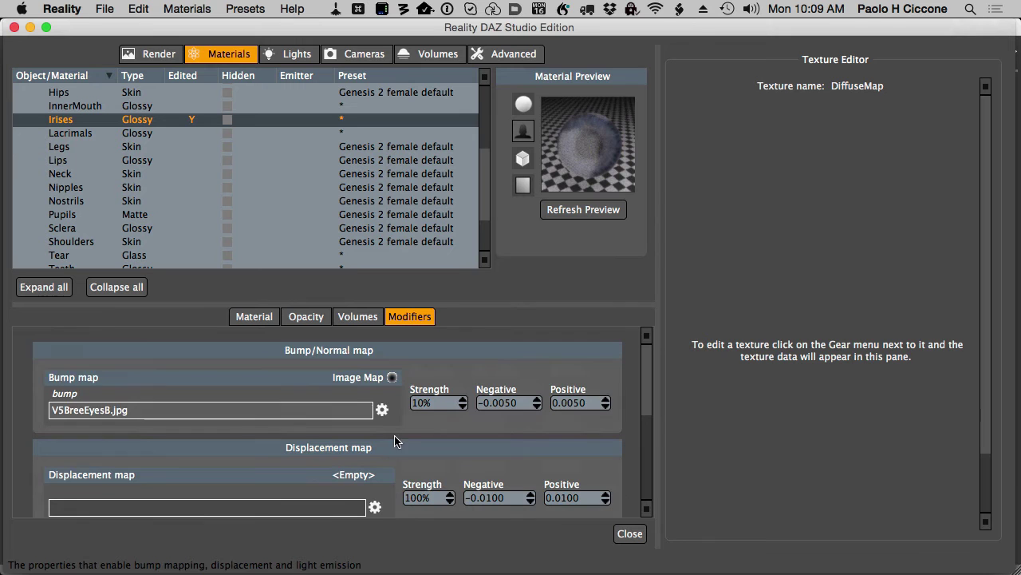
pyautogui.moveTo(648, 385); pyautogui.dragTo(656, 465)
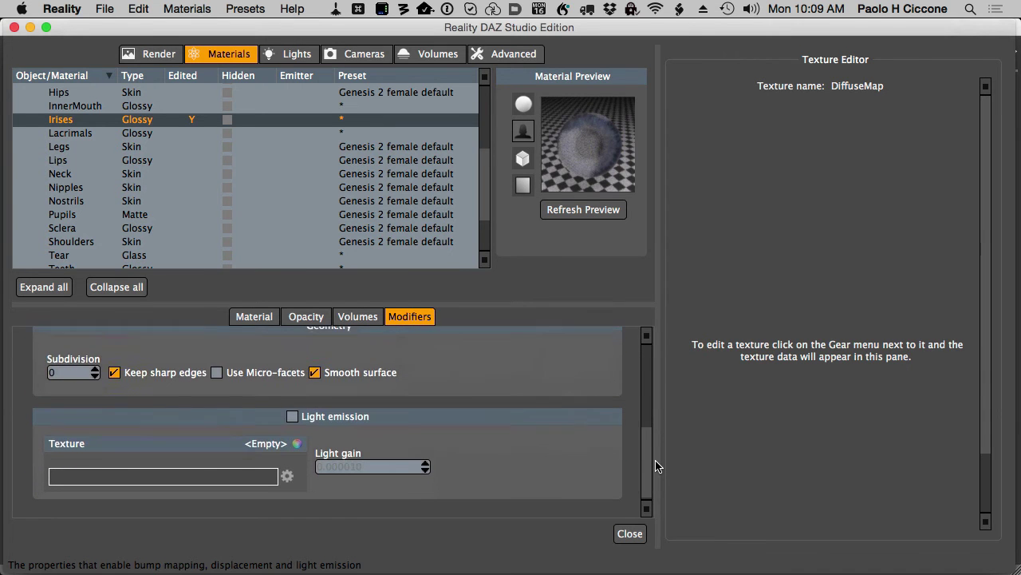
# Make the Irises a light emitter with gain 0.000010, then return to DAZ Studio.
pyautogui.click(292, 412)
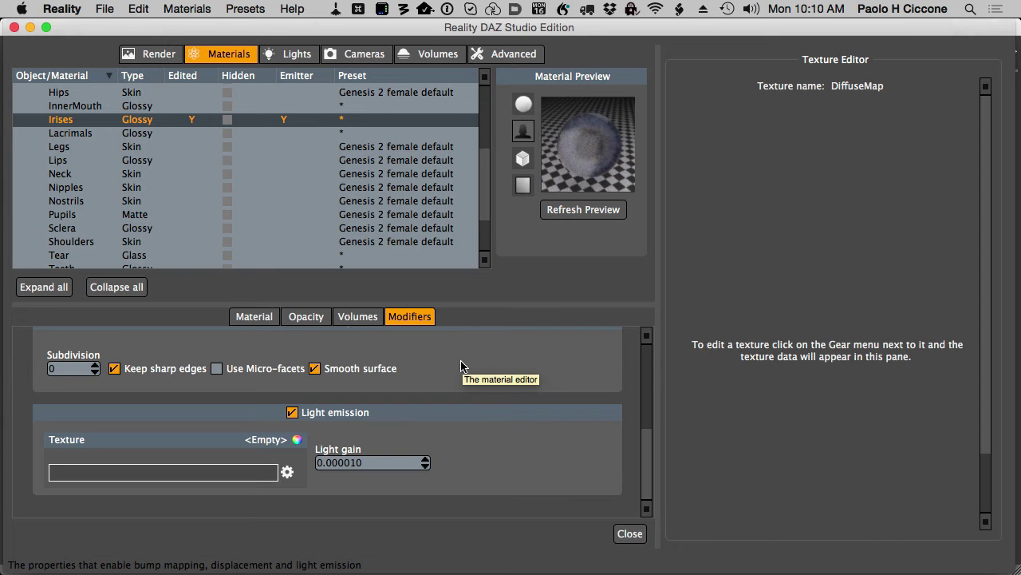
pyautogui.press('super+Tab')
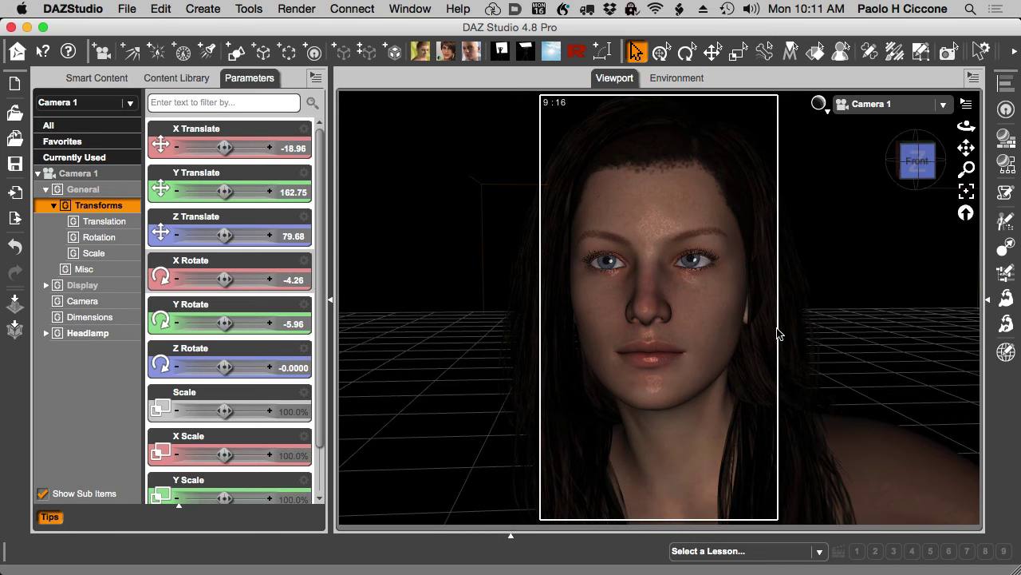
# Inspect the Irises diffuse map V5BreeEyesM.jpg and bring up the empty emission texture's options.
pyautogui.press('super+Tab')
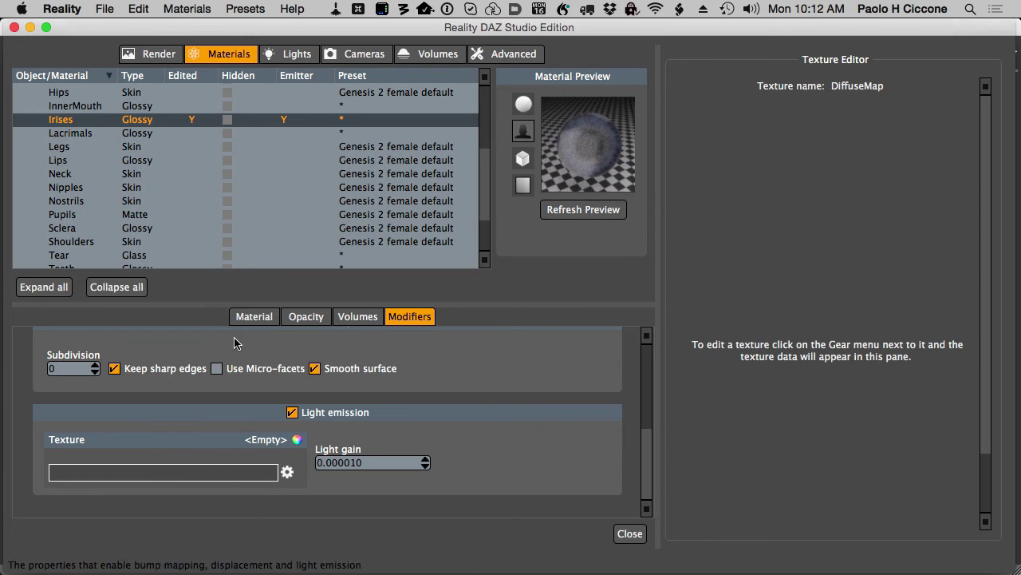
pyautogui.click(249, 318)
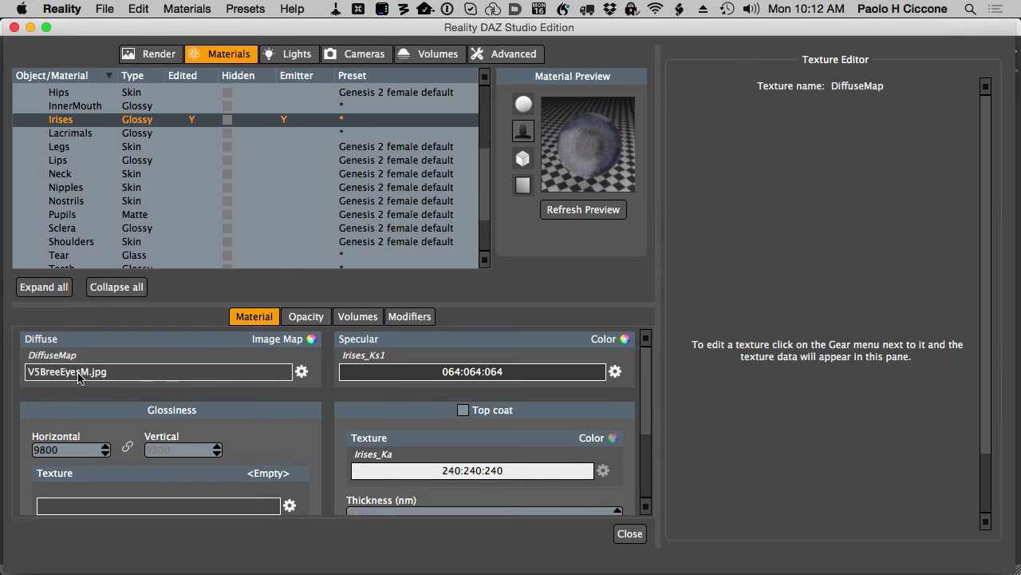
pyautogui.click(121, 376)
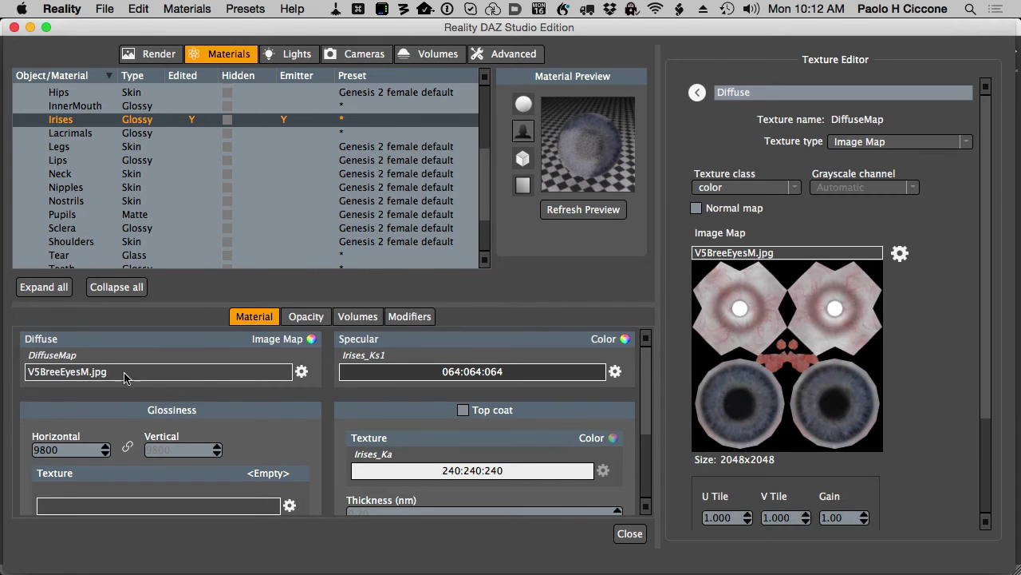
pyautogui.click(417, 318)
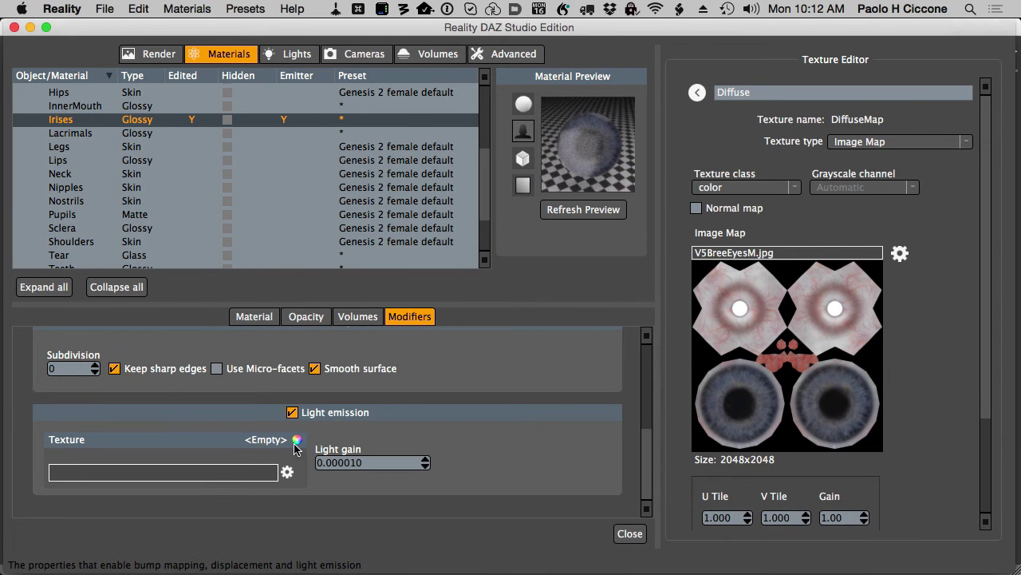
pyautogui.click(286, 476)
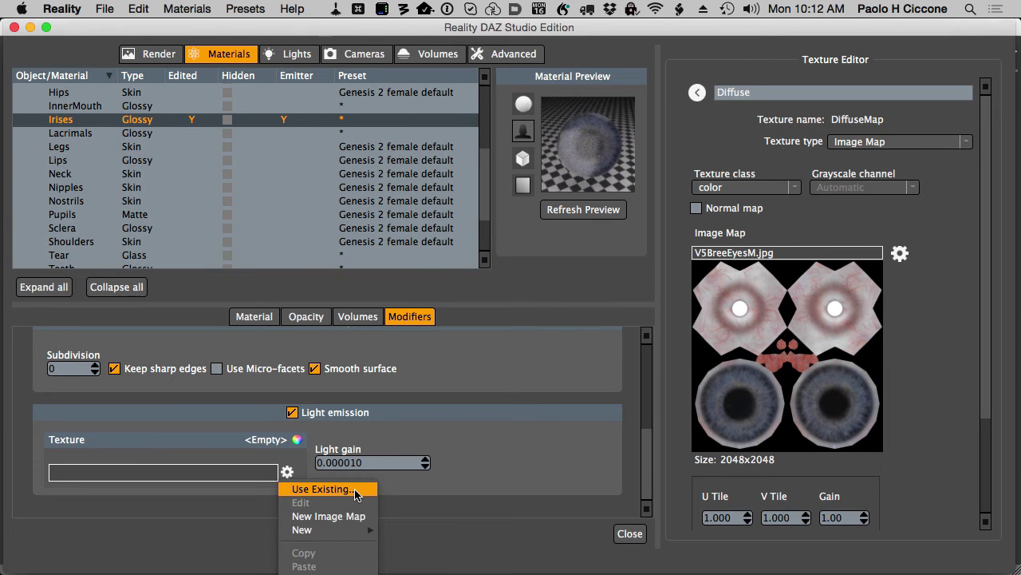
# Set the Irises emission texture to the existing DiffuseMap, V5BreeEyesM.jpg.
pyautogui.click(355, 493)
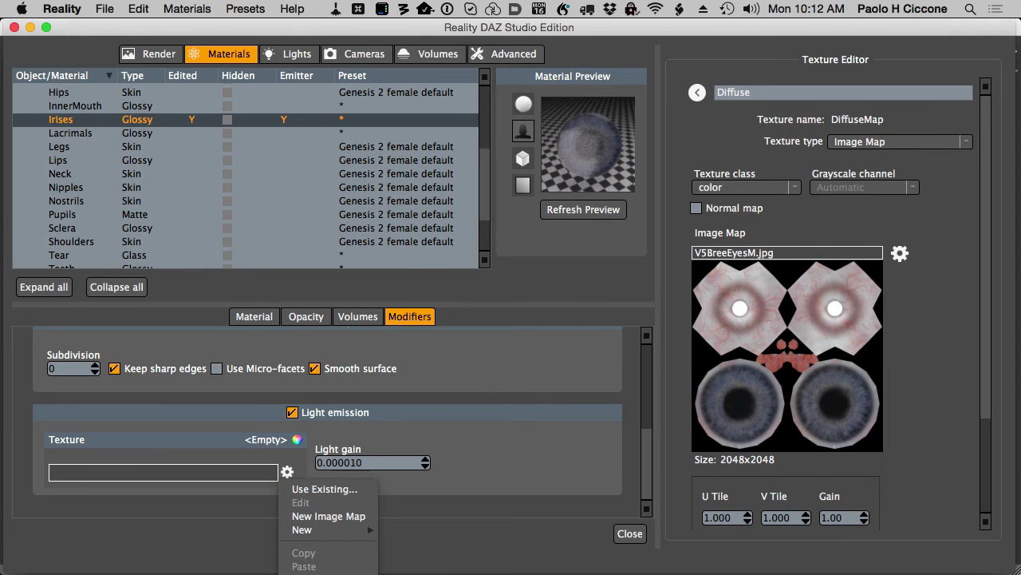
pyautogui.click(349, 493)
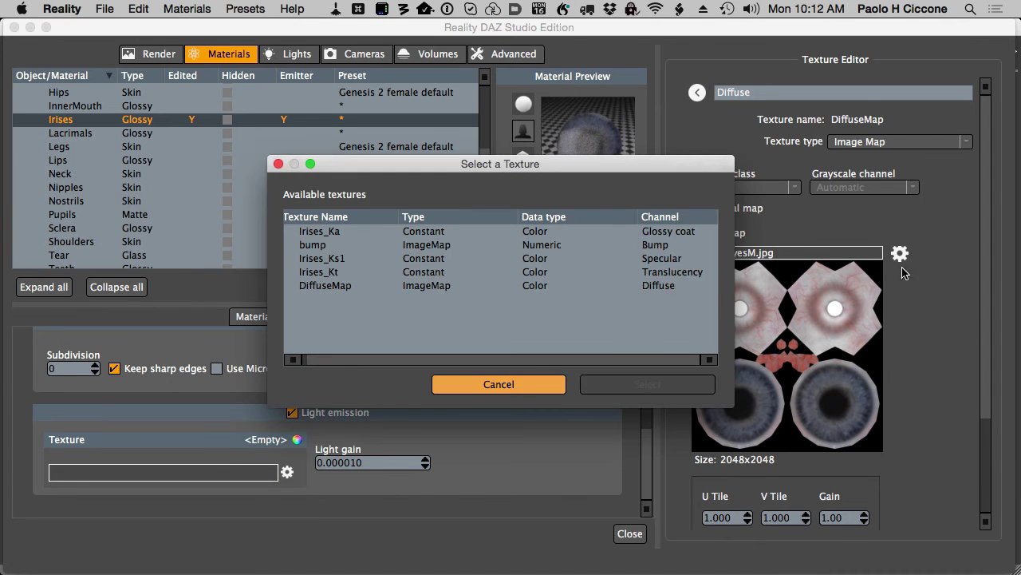
pyautogui.moveTo(536, 170); pyautogui.dragTo(510, 169)
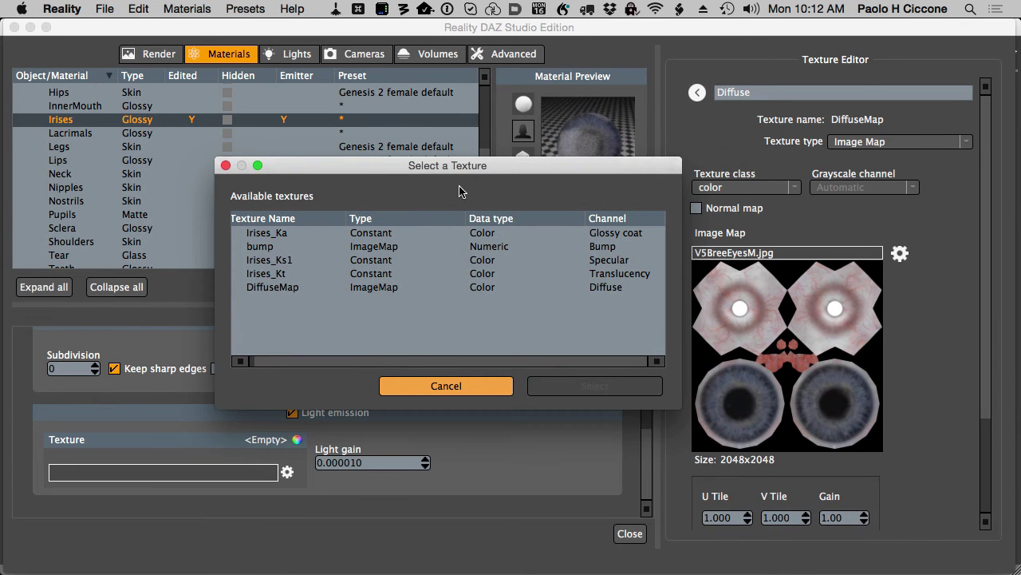
pyautogui.click(614, 287)
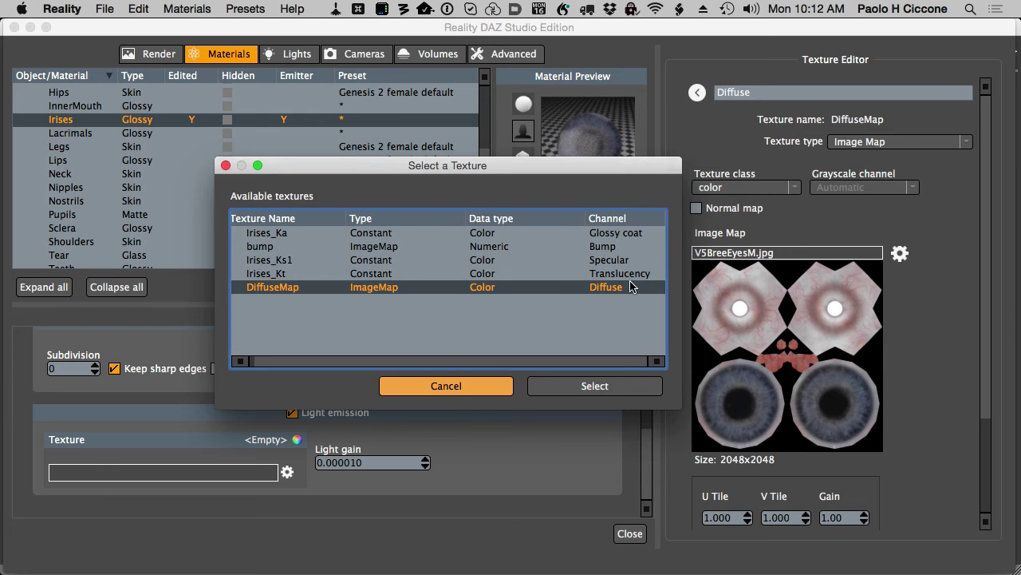
pyautogui.hscroll(-1, 614, 292)
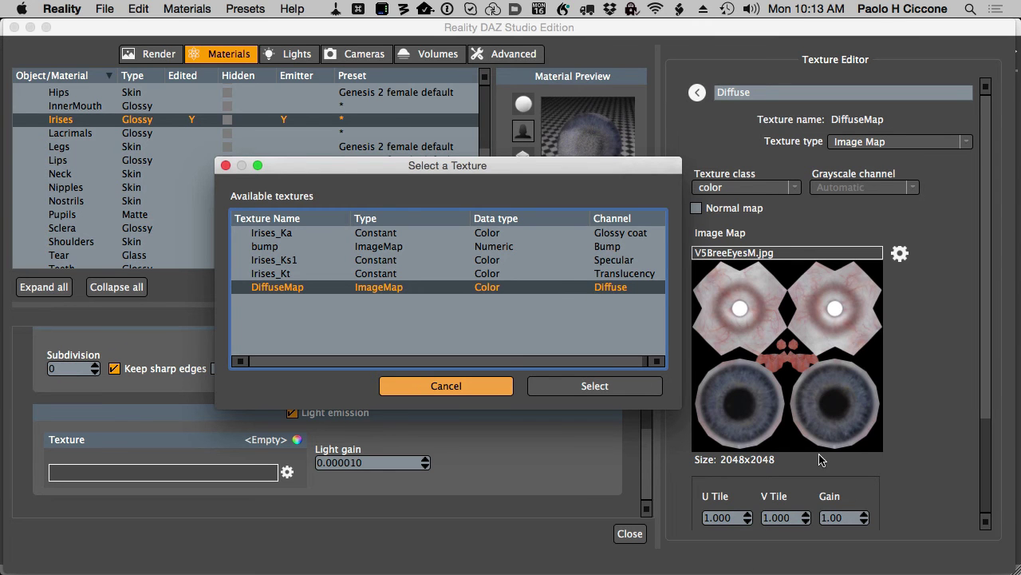
pyautogui.click(595, 387)
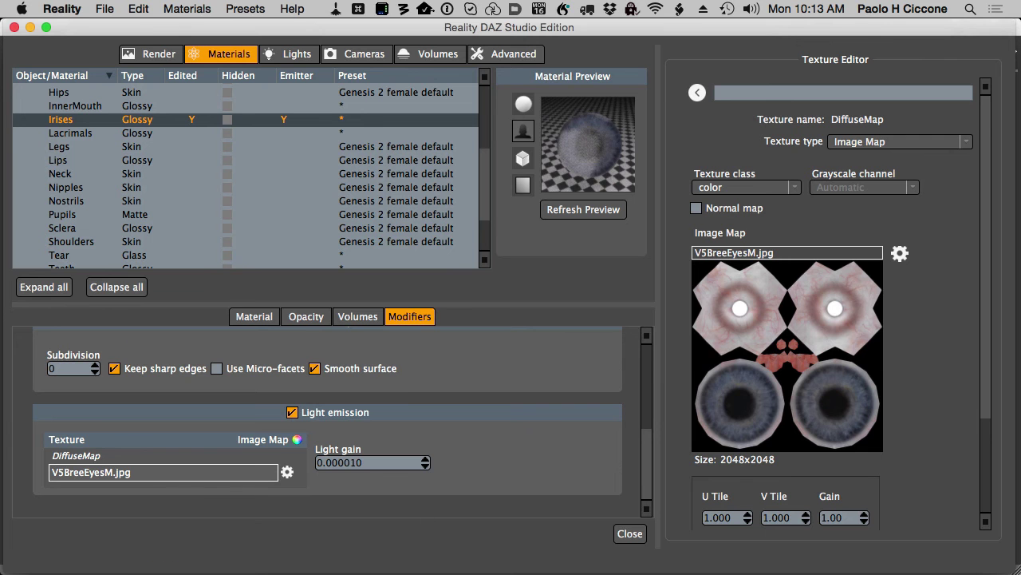
# Orbit around the head in perspective view, then set the viewport back to Camera 1's face shot.
pyautogui.press('super+Tab')
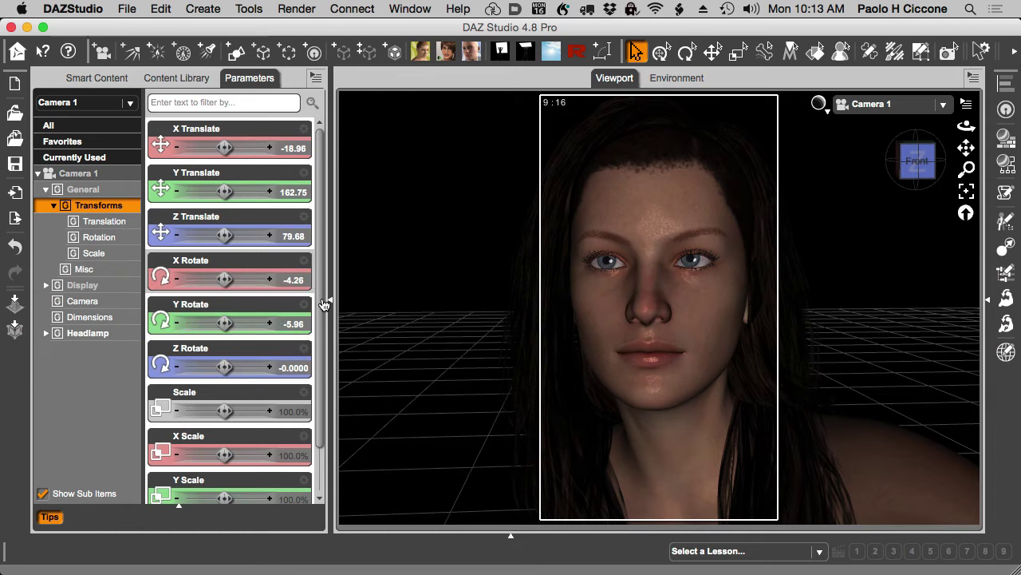
pyautogui.click(901, 106)
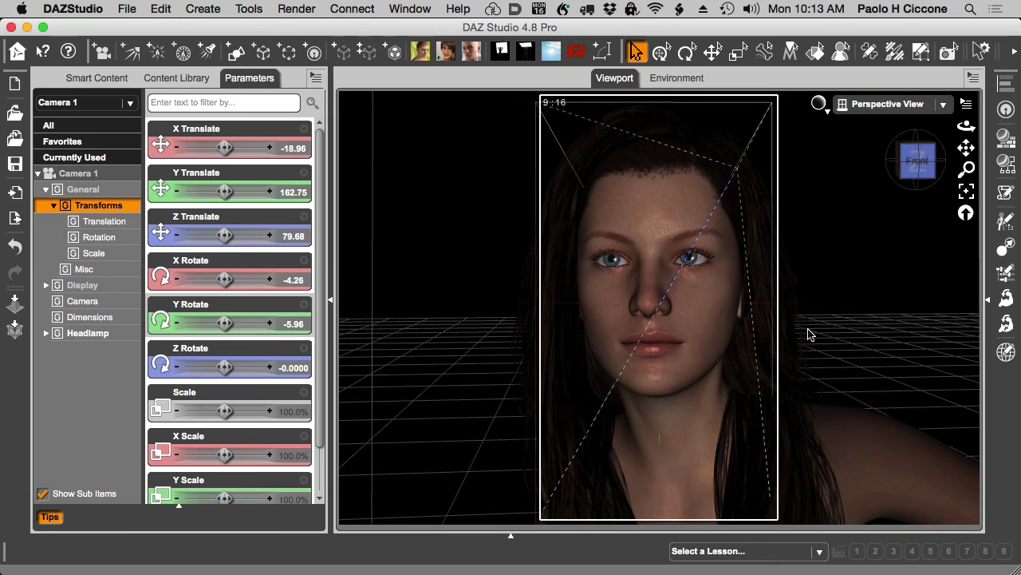
pyautogui.keyDown('alt'); pyautogui.moveTo(478, 256); pyautogui.dragTo(718, 263); pyautogui.keyUp('alt')
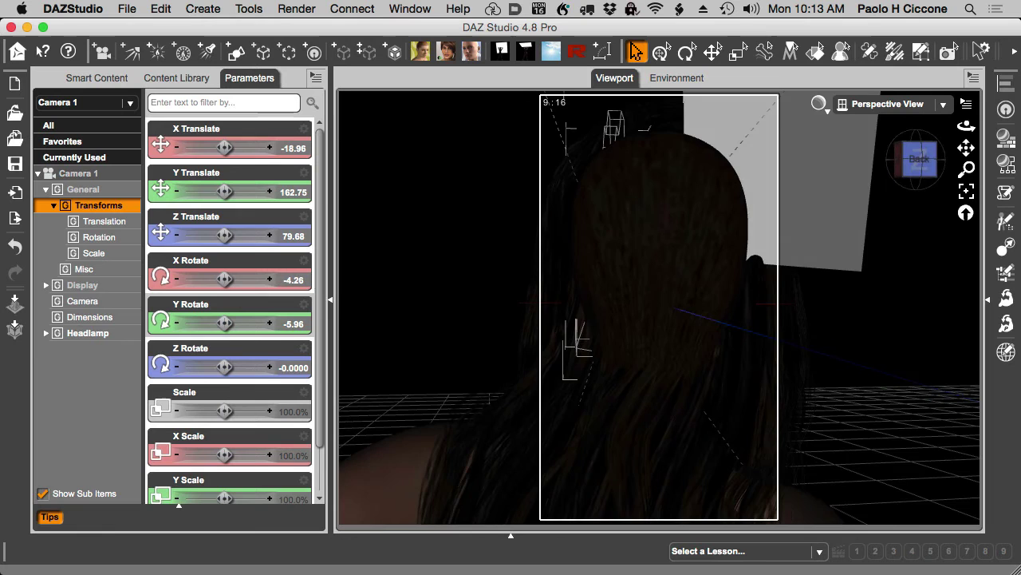
pyautogui.scroll(-5, 739, 124)
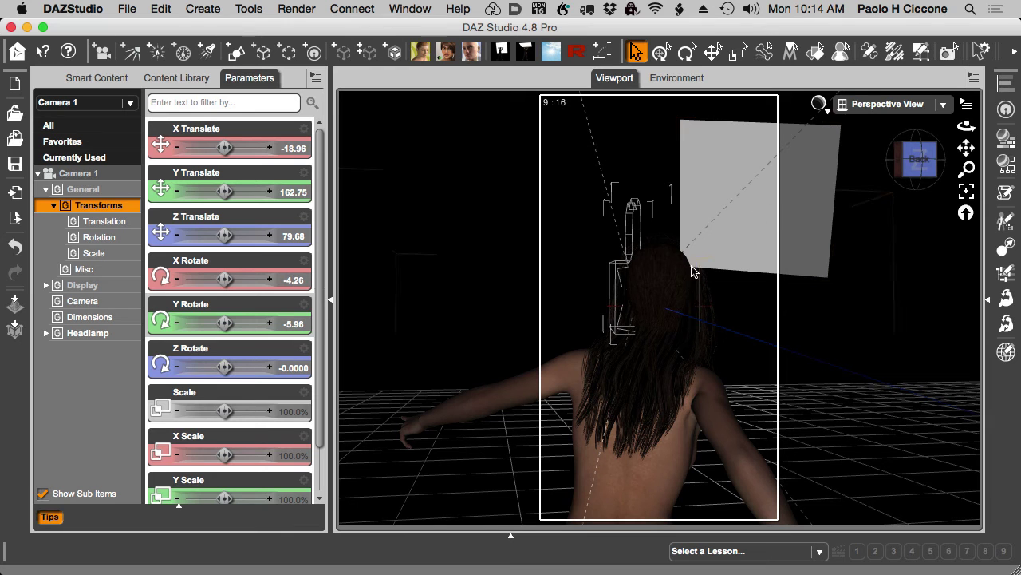
pyautogui.click(931, 108)
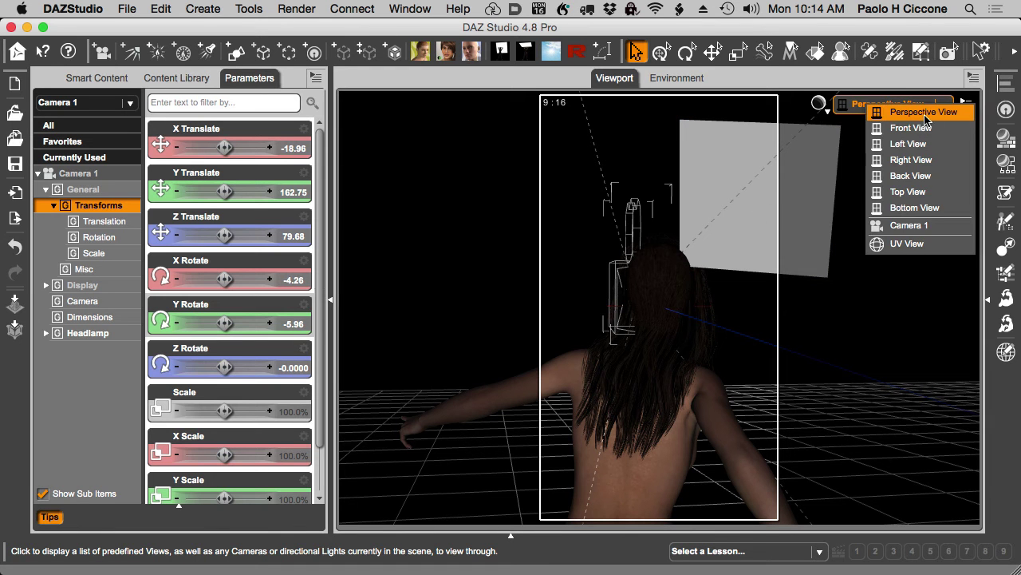
pyautogui.click(926, 226)
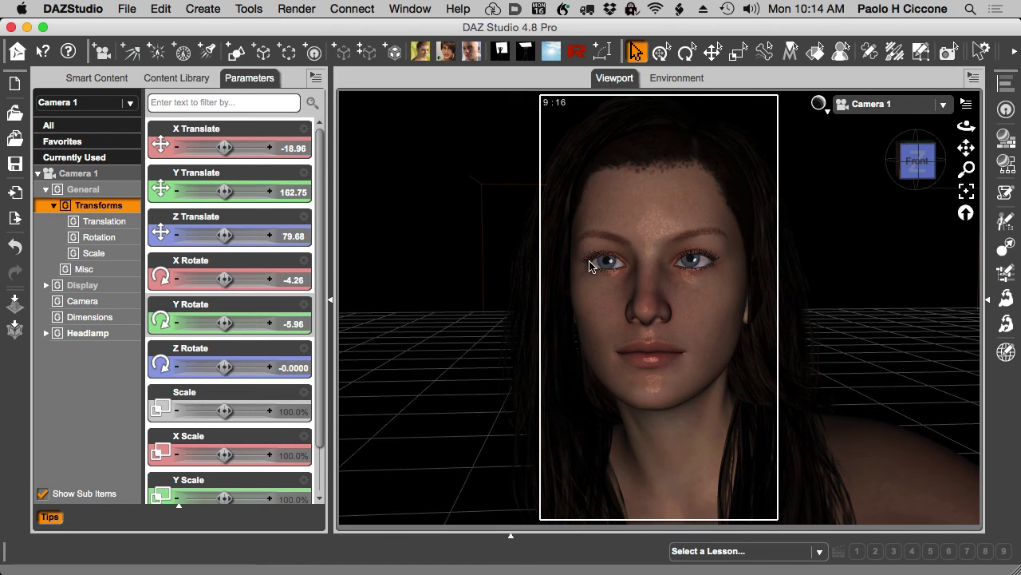
# Review Reality's Render and Cameras settings (ISO 200, shutter 1/2, f/4) before rendering.
pyautogui.click(576, 52)
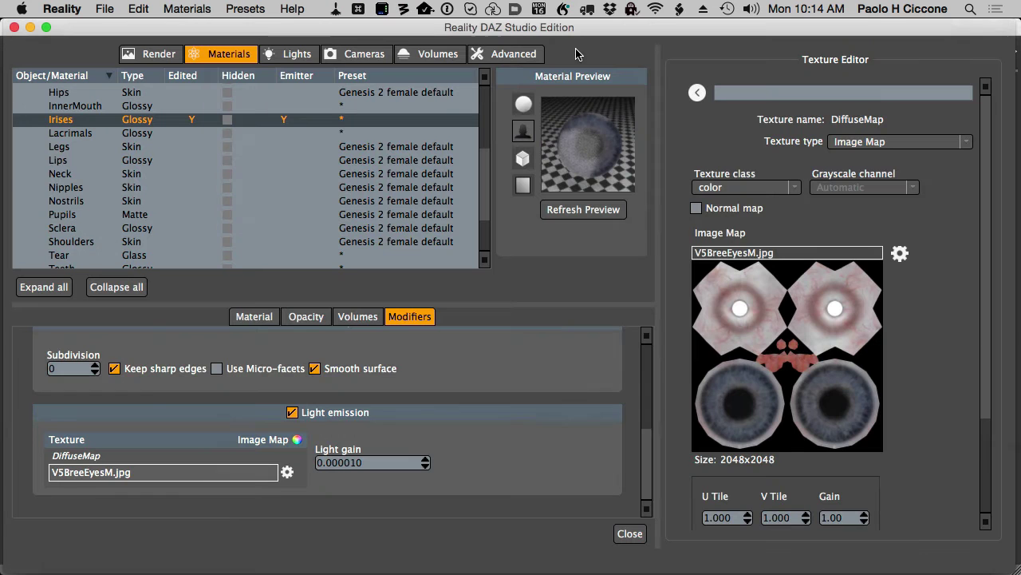
pyautogui.click(158, 55)
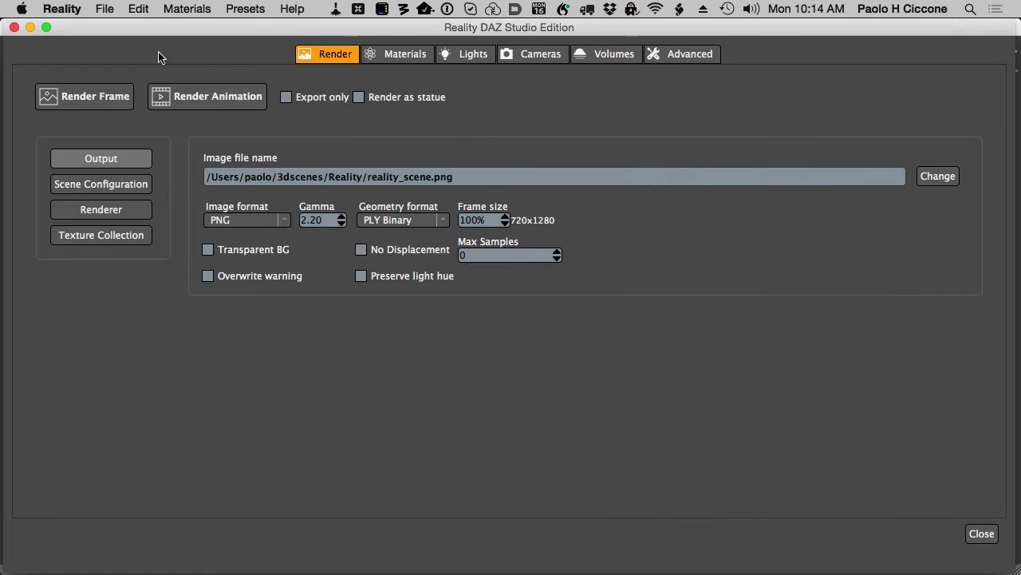
pyautogui.click(541, 56)
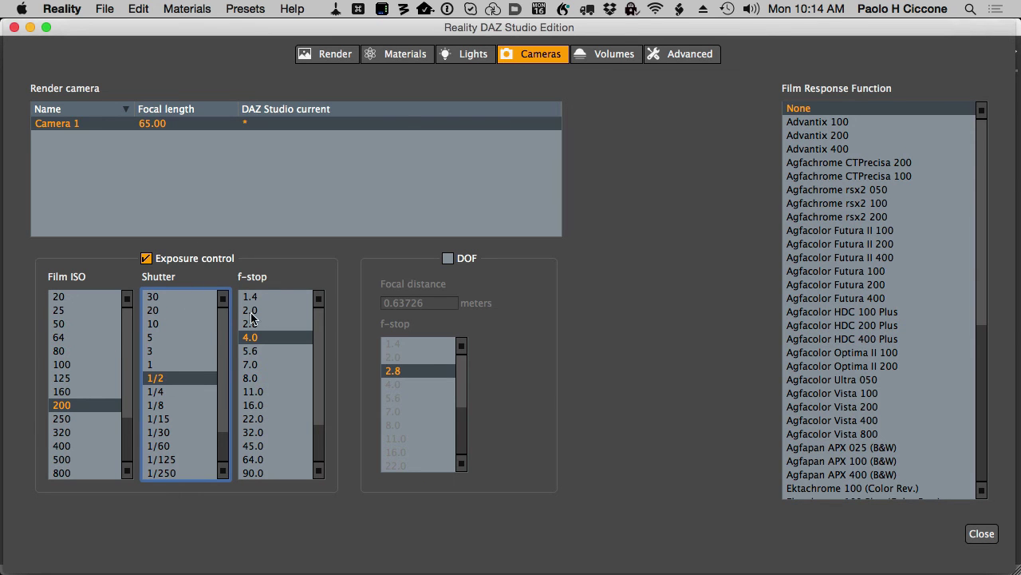
pyautogui.click(345, 61)
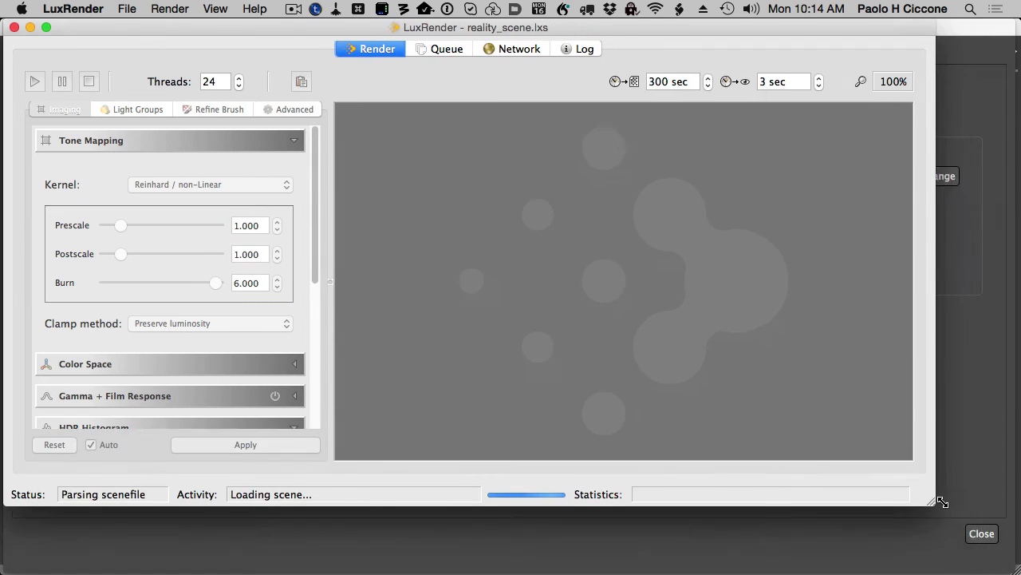
# Enlarge the LuxRender window while the portrait loads and starts rendering.
pyautogui.moveTo(1002, 571); pyautogui.dragTo(1008, 566)
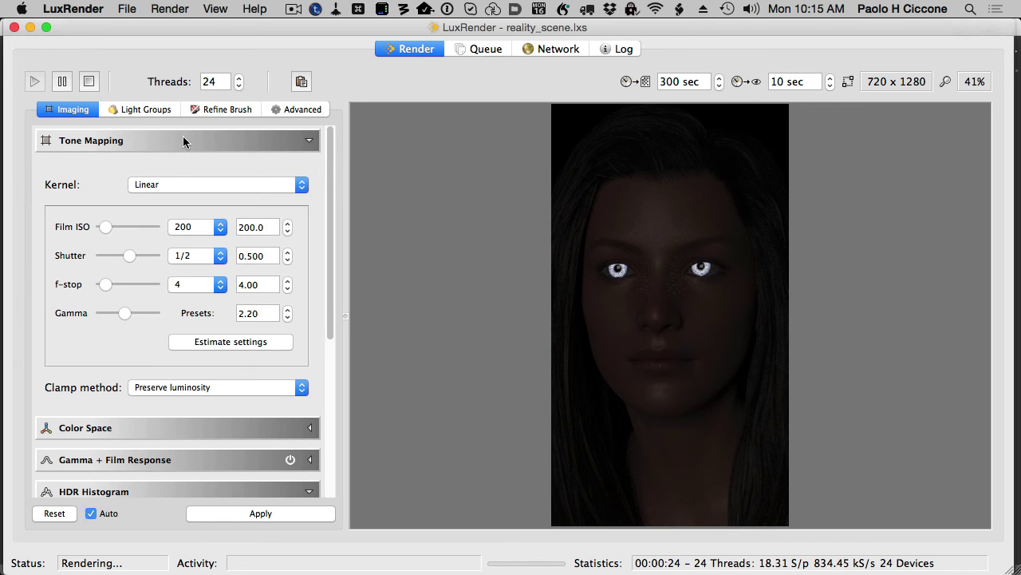
# Lower the Mesh Lights gain to about 0.81 and view the render at 100% around the eyes.
pyautogui.click(143, 111)
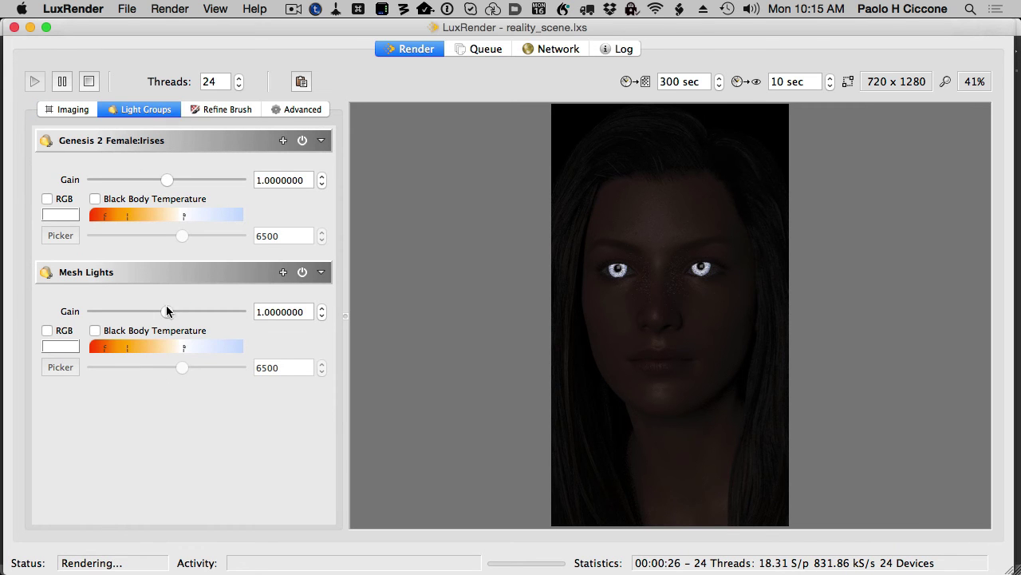
pyautogui.moveTo(165, 312)
pyautogui.mouseDown()
pyautogui.moveTo(180, 318)
pyautogui.moveTo(164, 320)
pyautogui.mouseUp()
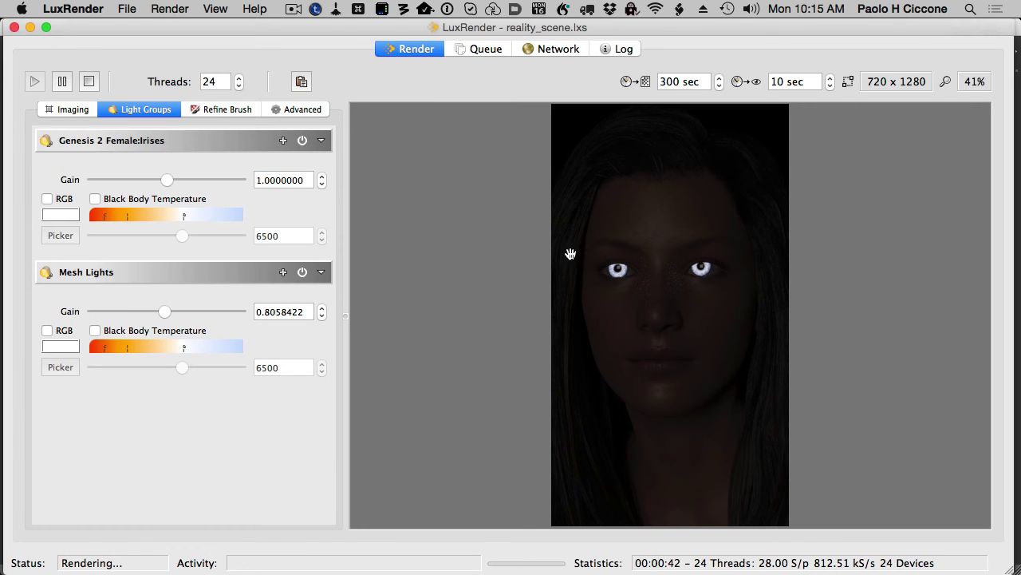
pyautogui.click(622, 300)
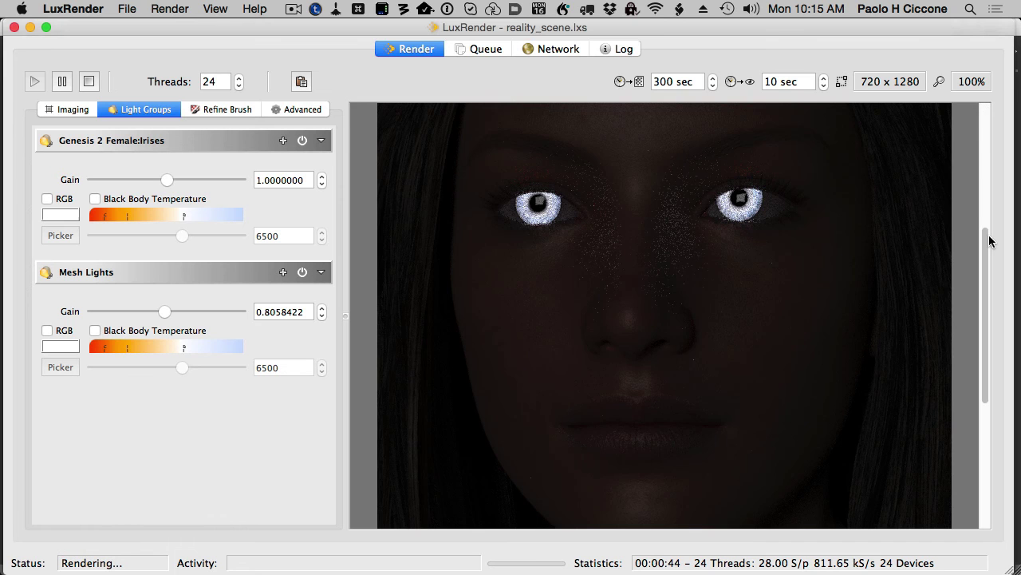
pyautogui.click(984, 136)
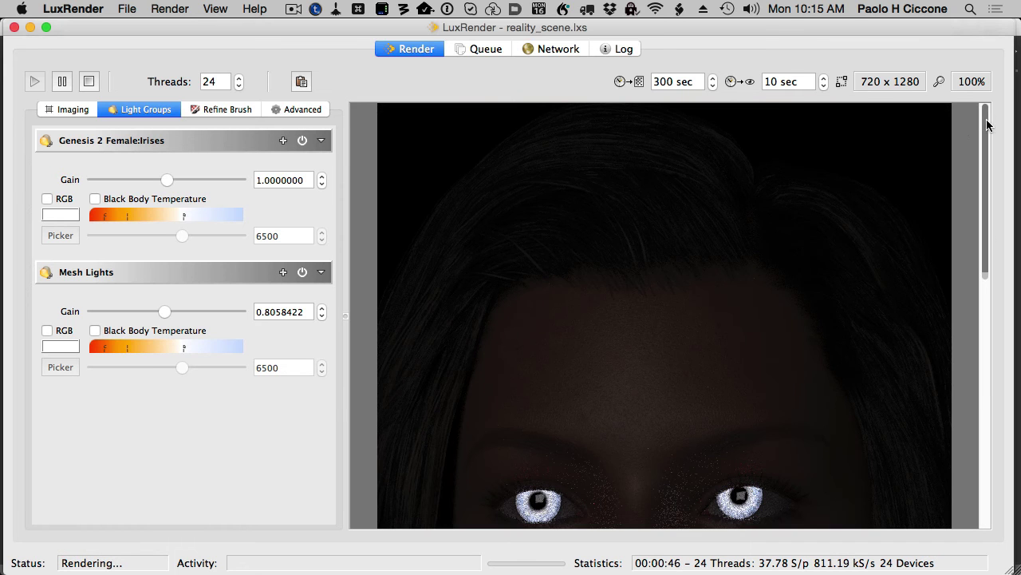
pyautogui.moveTo(984, 186); pyautogui.dragTo(995, 263)
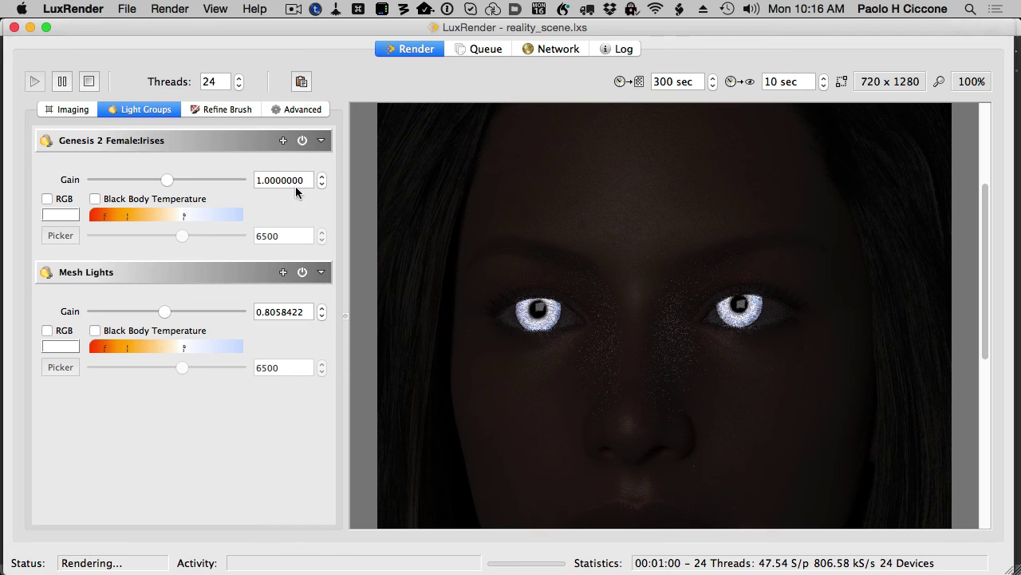
# Try low and high Irises light group gains, settling at about 0.49 so the iris texture shows.
pyautogui.moveTo(167, 181)
pyautogui.mouseDown()
pyautogui.moveTo(135, 180)
pyautogui.moveTo(147, 184)
pyautogui.mouseUp()
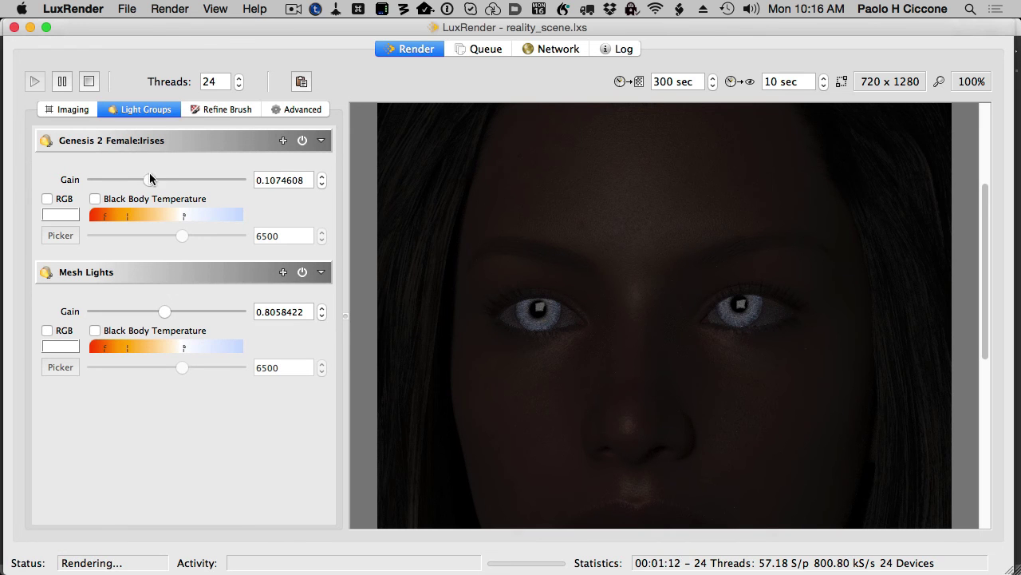
pyautogui.moveTo(150, 178); pyautogui.dragTo(181, 184)
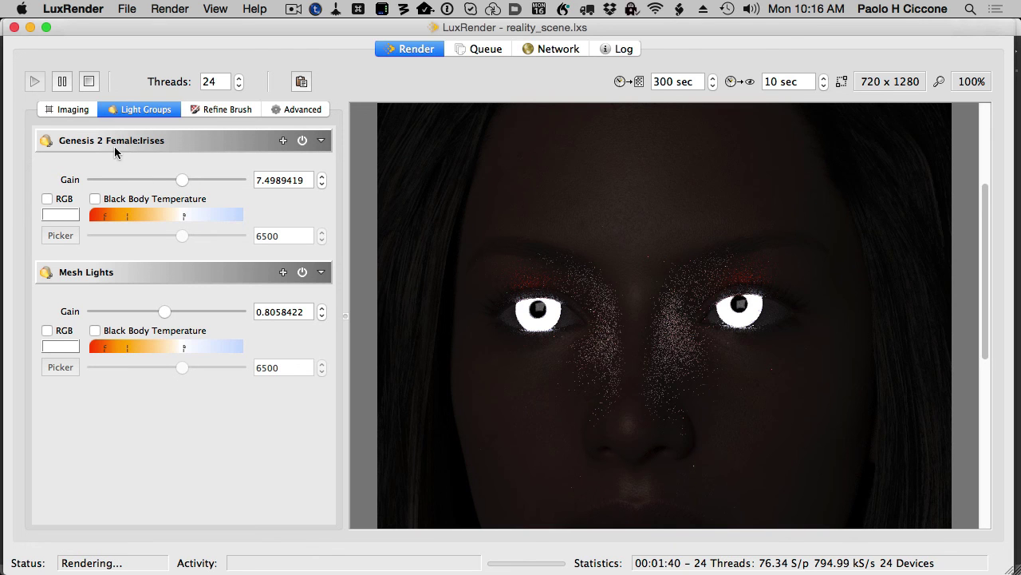
pyautogui.moveTo(182, 179); pyautogui.dragTo(159, 181)
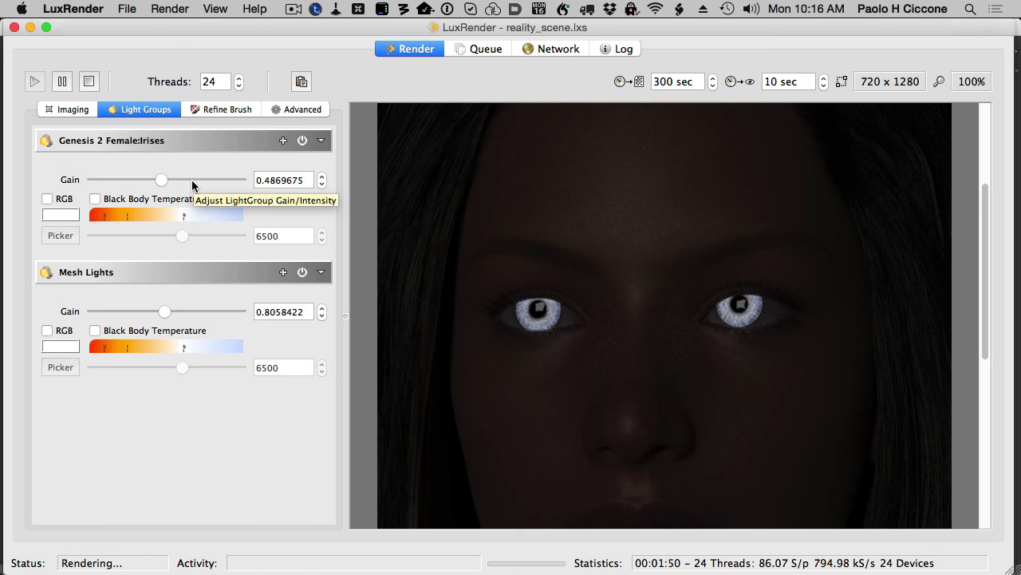
pyautogui.press('super+Tab')
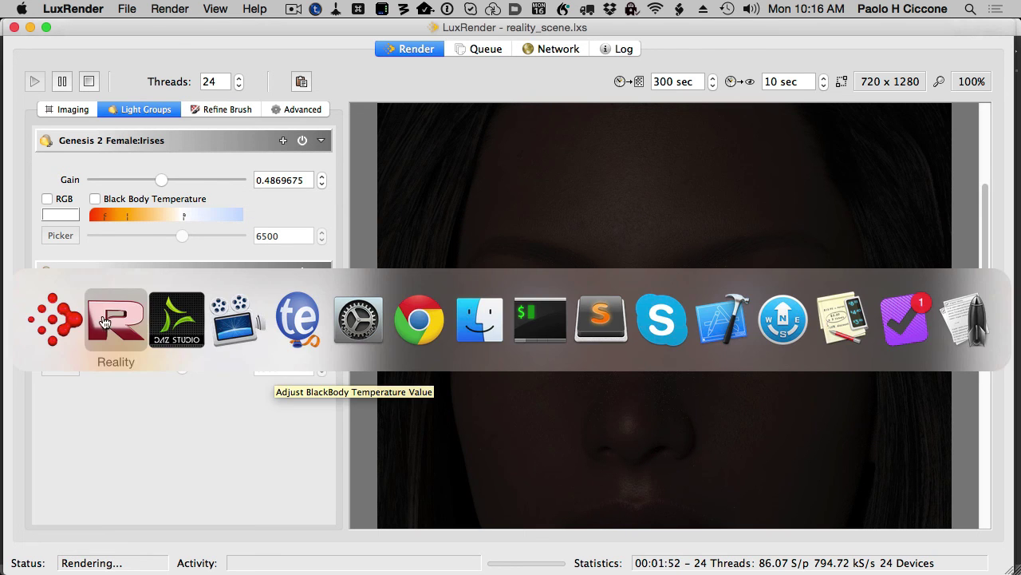
pyautogui.click(104, 321)
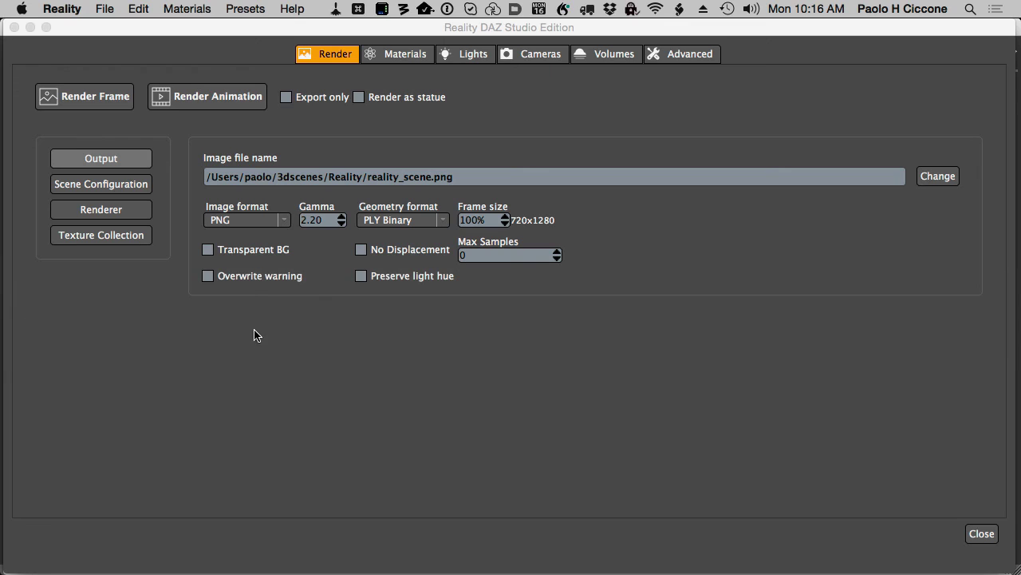
pyautogui.click(404, 59)
pyautogui.click(148, 132)
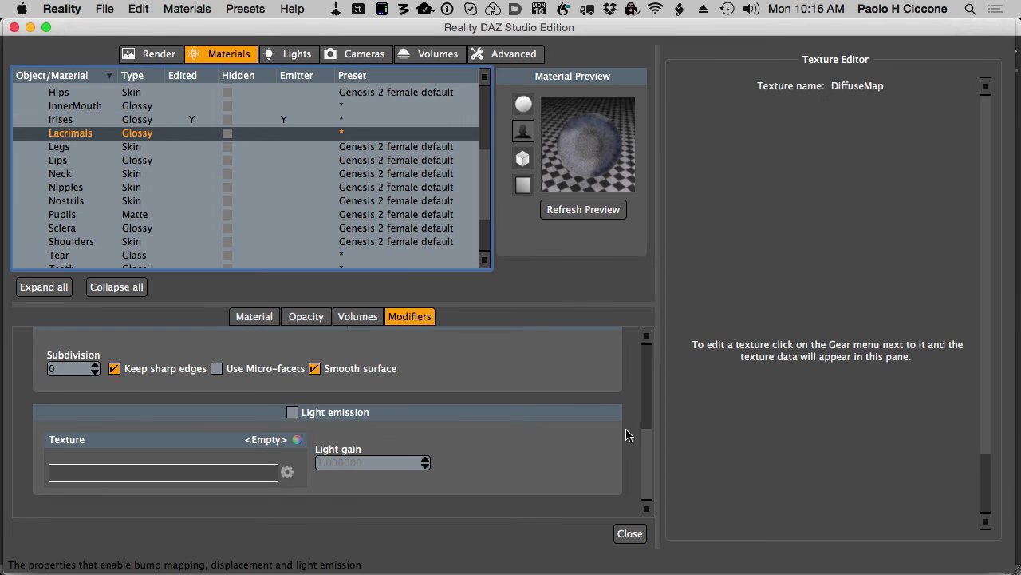
pyautogui.press('Up')
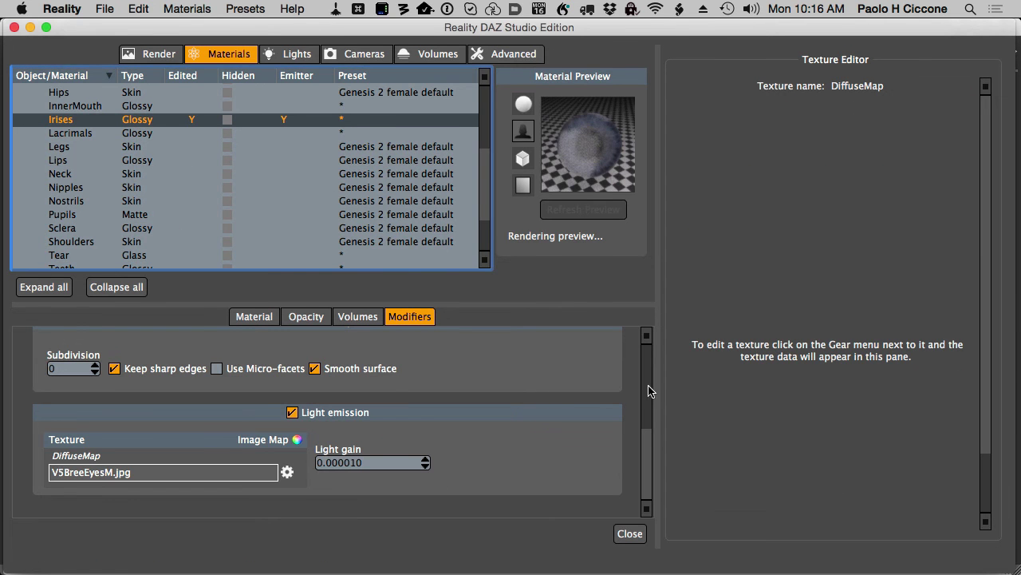
pyautogui.click(356, 468)
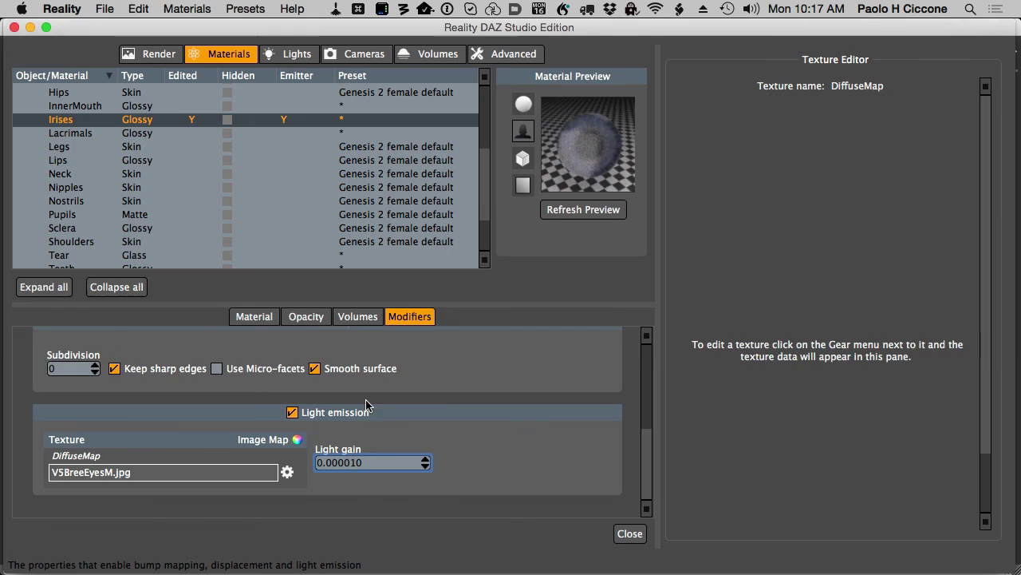
pyautogui.press('super+Tab')
pyautogui.click(102, 326)
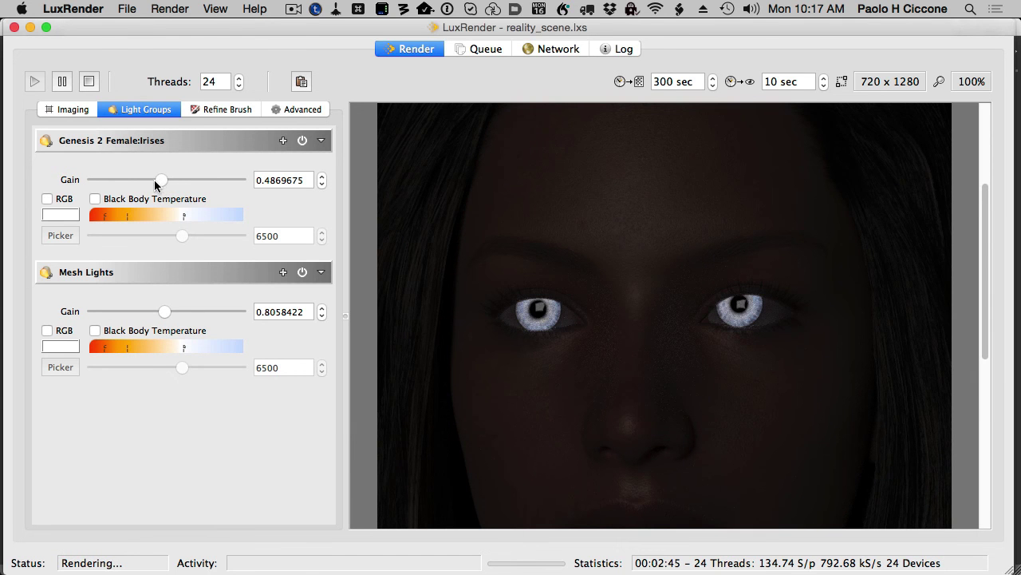
# Leave the Irises gain at 0.487 and zoom out to fit the whole portrait.
pyautogui.moveTo(155, 182)
pyautogui.mouseDown()
pyautogui.moveTo(169, 183)
pyautogui.moveTo(159, 184)
pyautogui.mouseUp()
pyautogui.scroll(-2, 695, 334)
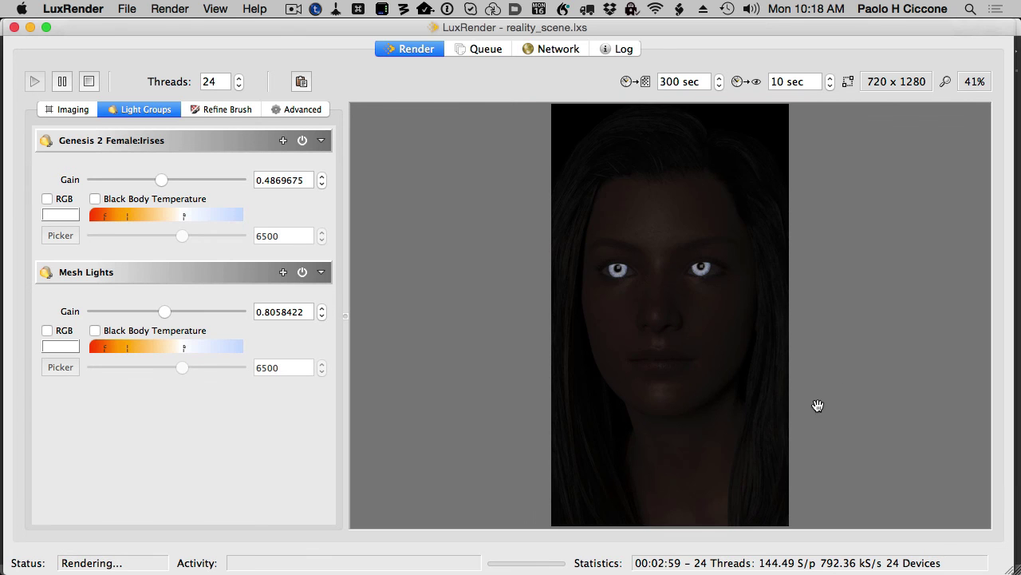